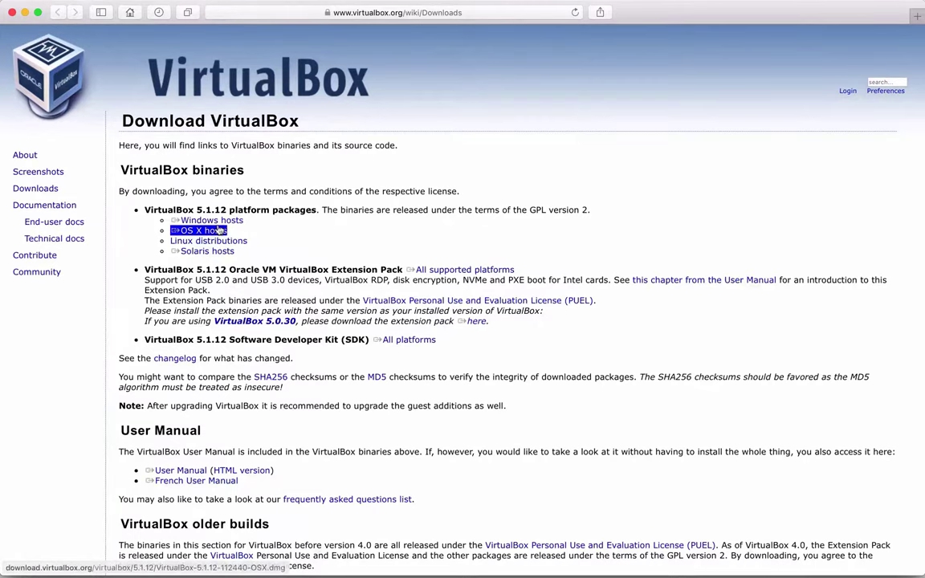
Switch to Finder and open the Aplicaciones folder in a new tab, showing the VirtualBox entry
key("ctrl+Up")
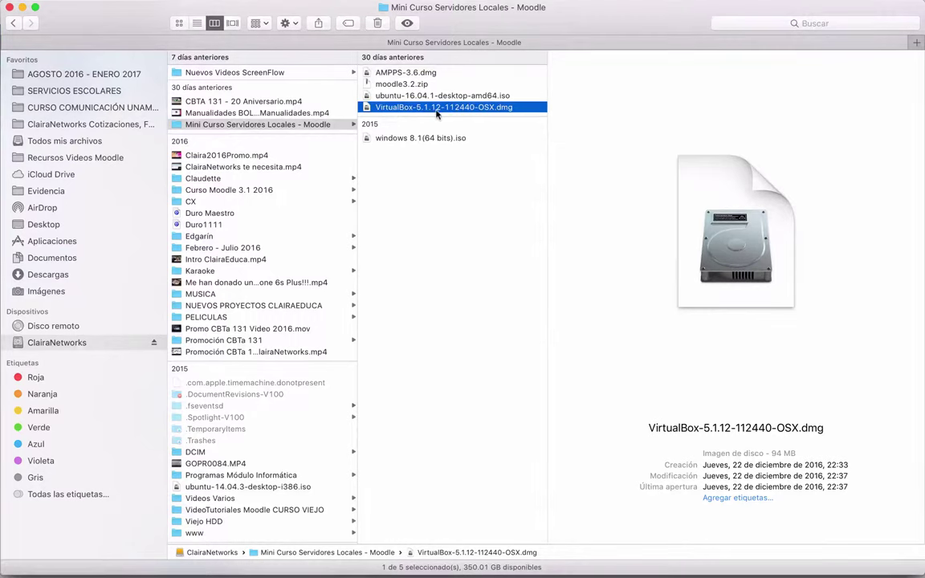
mouse_move(524, 566)
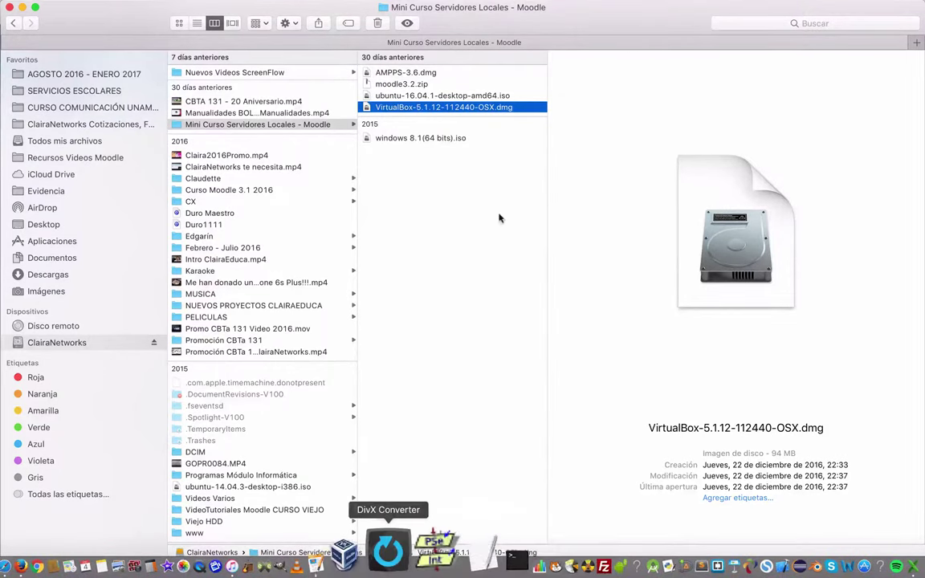
key("super+t")
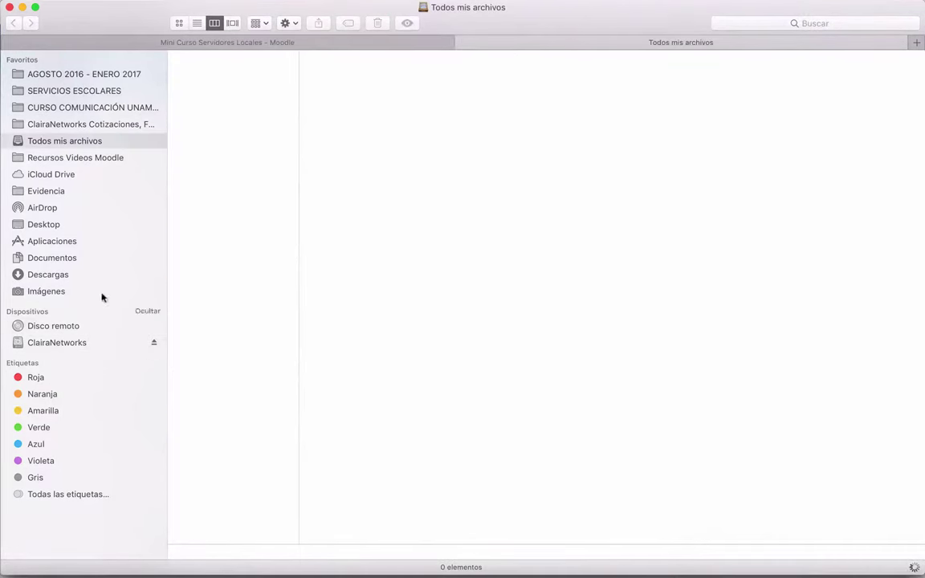
left_click(82, 248)
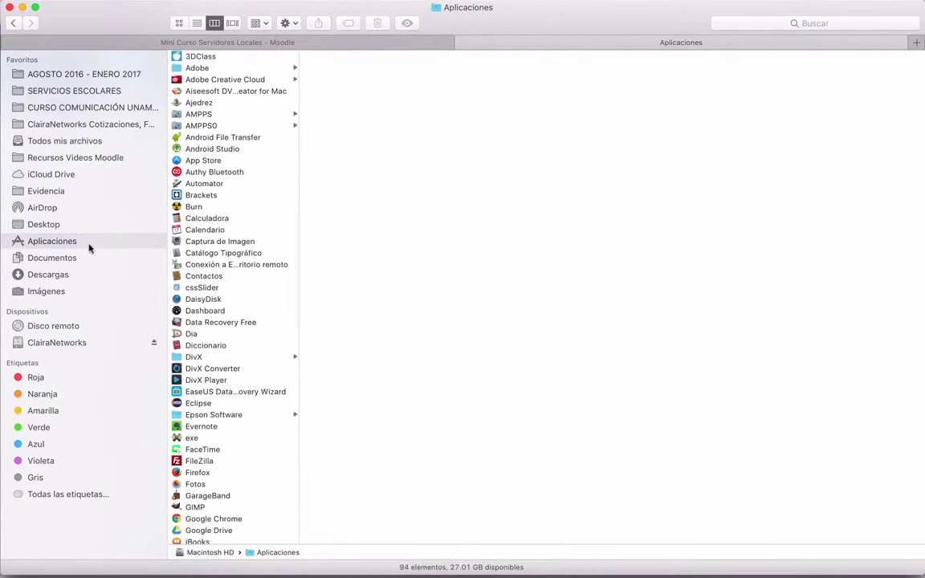
scroll(249, 250, "down", 10)
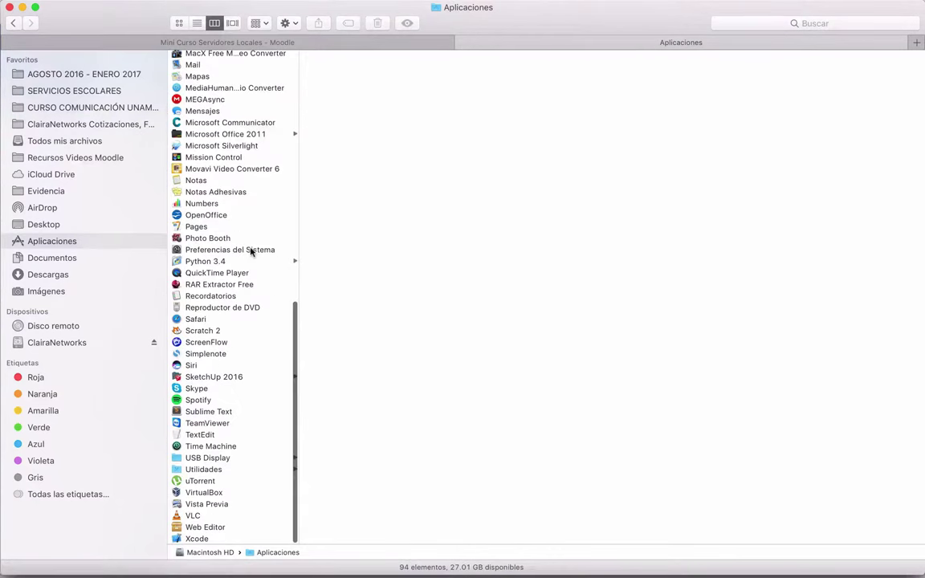
Launch the already installed VirtualBox, dismiss its new-version notice and close the manager window
left_click(205, 494)
double_click(205, 493)
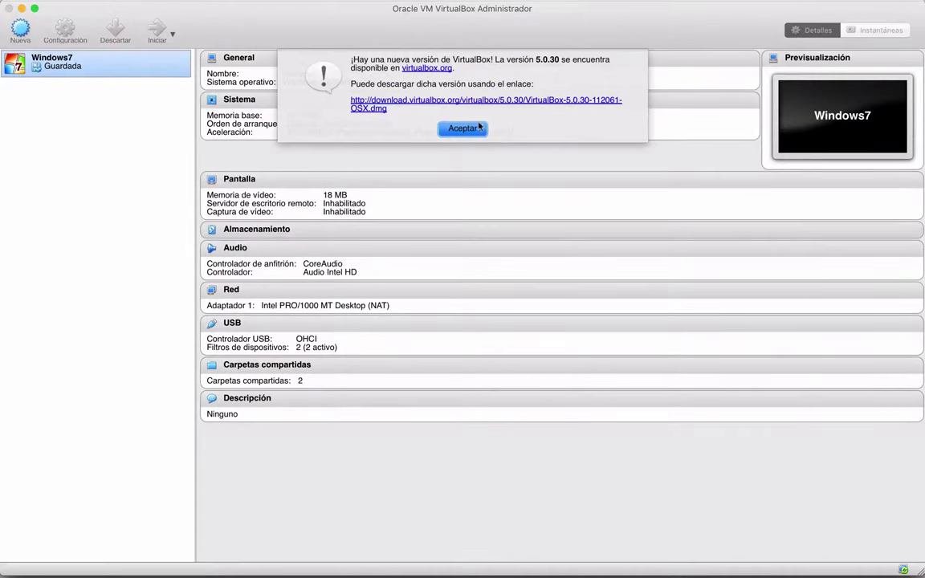
left_click(462, 129)
left_click(9, 8)
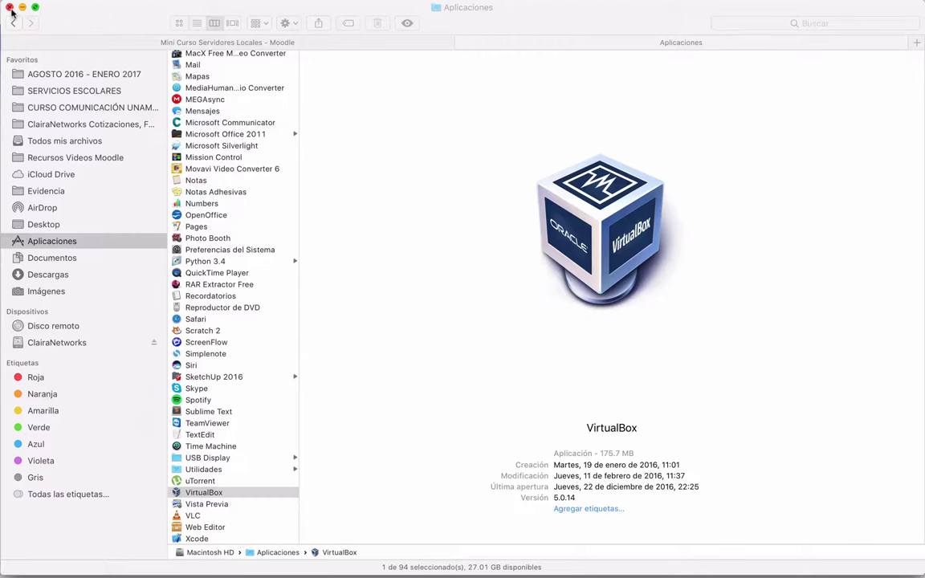
Rename the old VirtualBox application as VirtualBoxg, authorizing the change with the account password
left_click(203, 493)
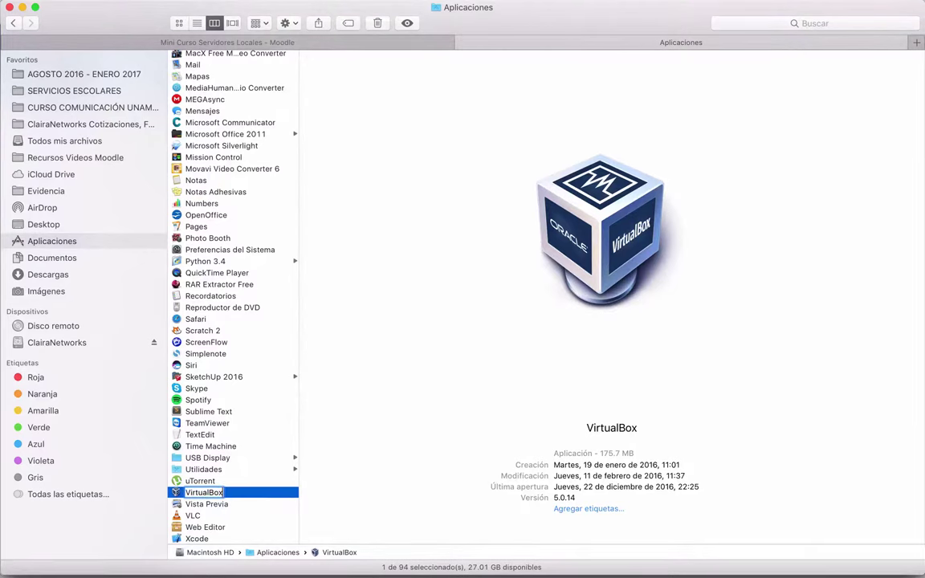
key("Return")
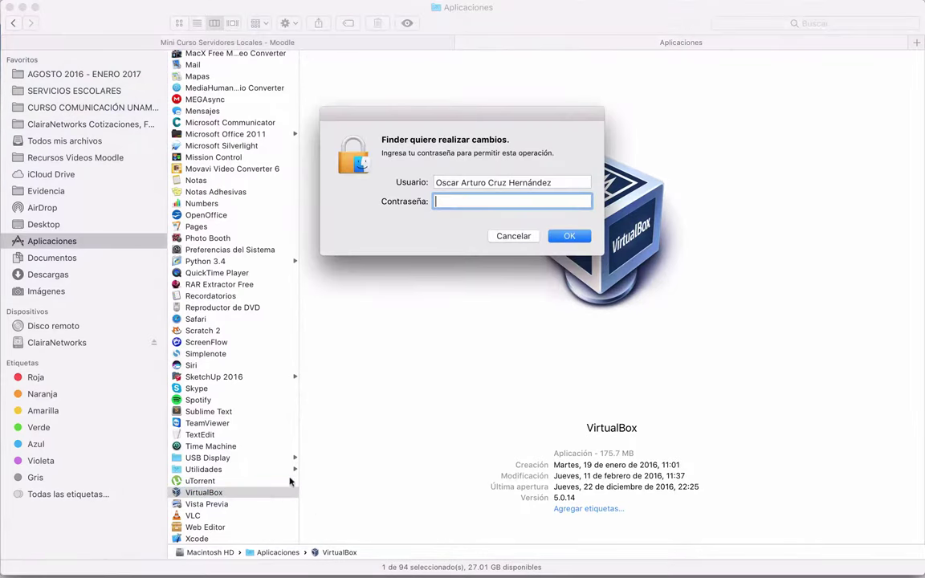
type("•••••••")
key("Return")
right_click(205, 493)
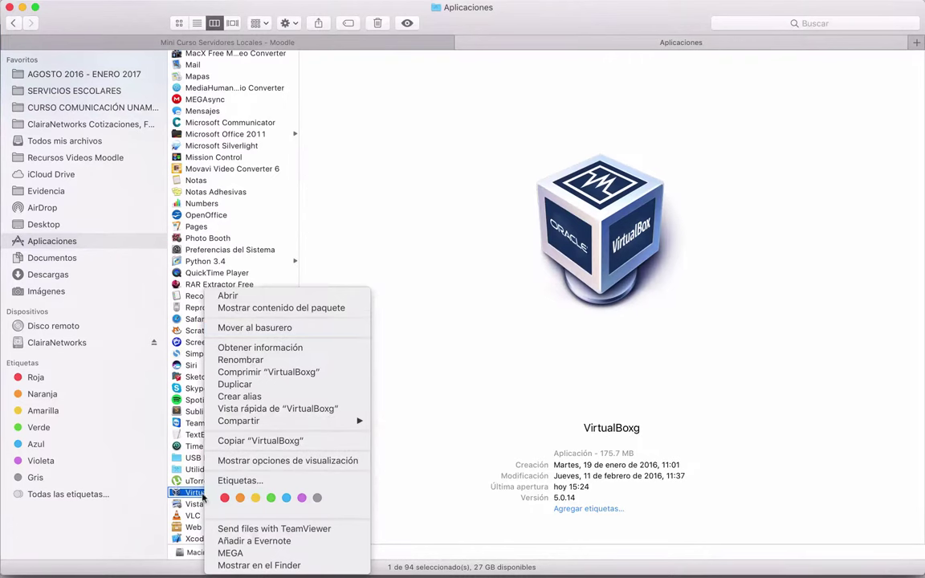
left_click(470, 338)
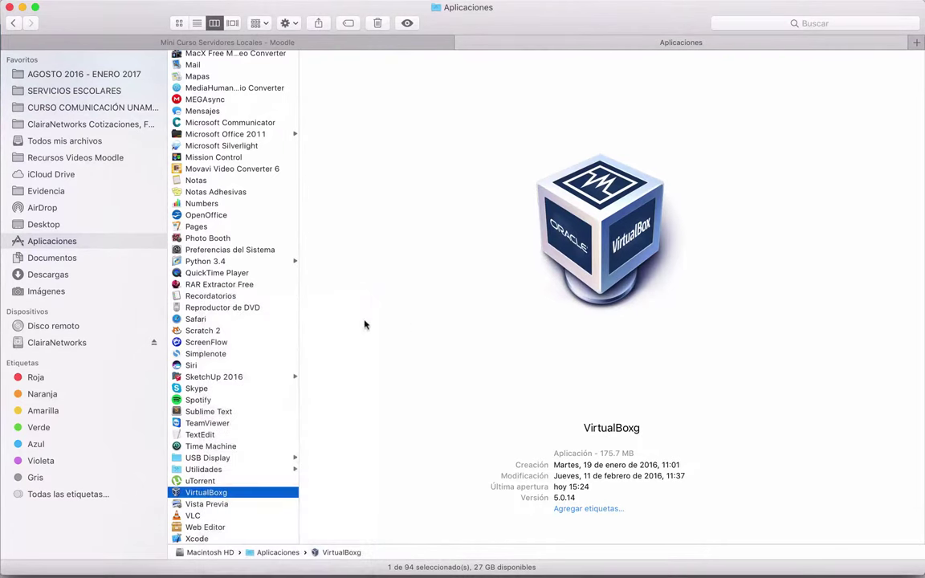
Mount VirtualBox-5.1.12-112440-OSX.dmg from the Mini Curso Servidores Locales - Moodle folder and show the VirtualBox volume in the main Finder window
scroll(207, 411, "up", 5)
scroll(207, 410, "up", 10)
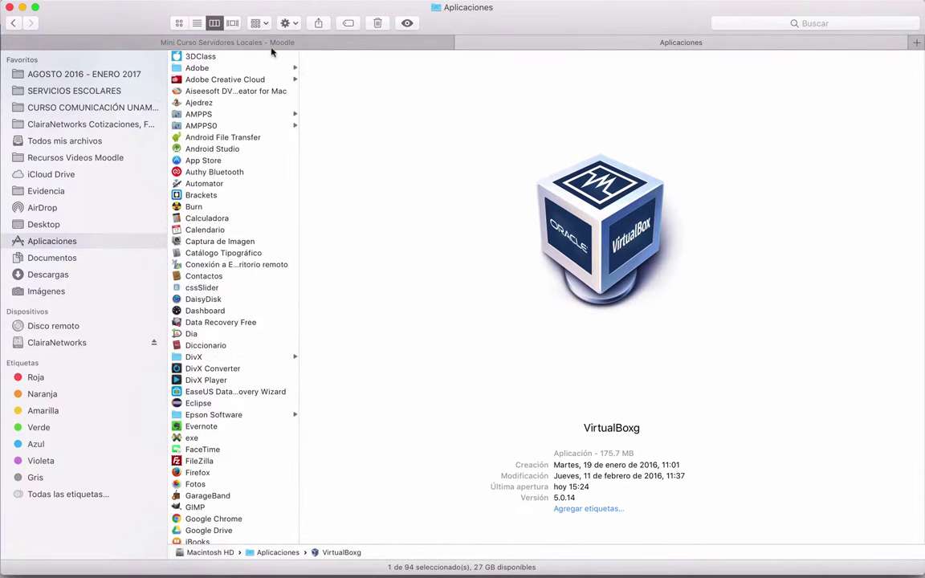
left_click(242, 39)
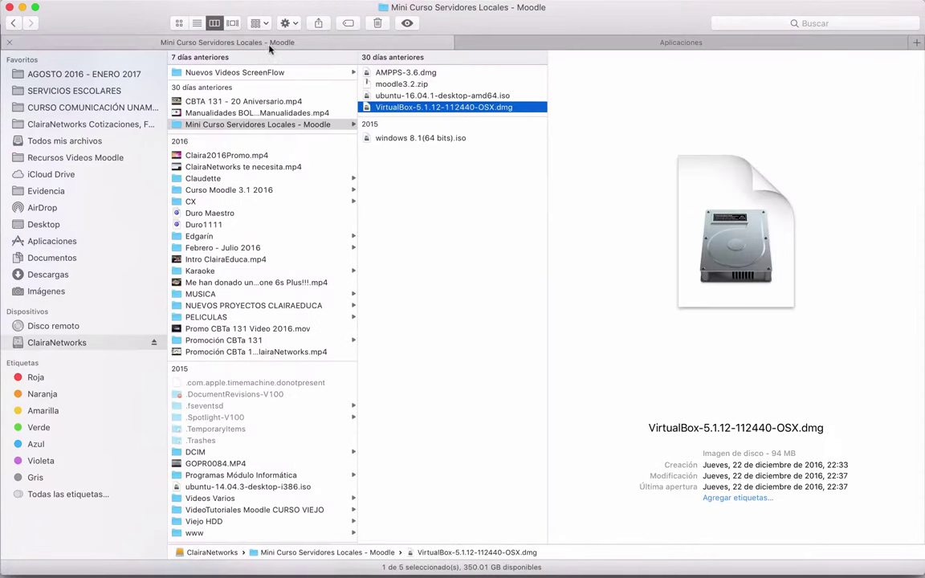
double_click(460, 107)
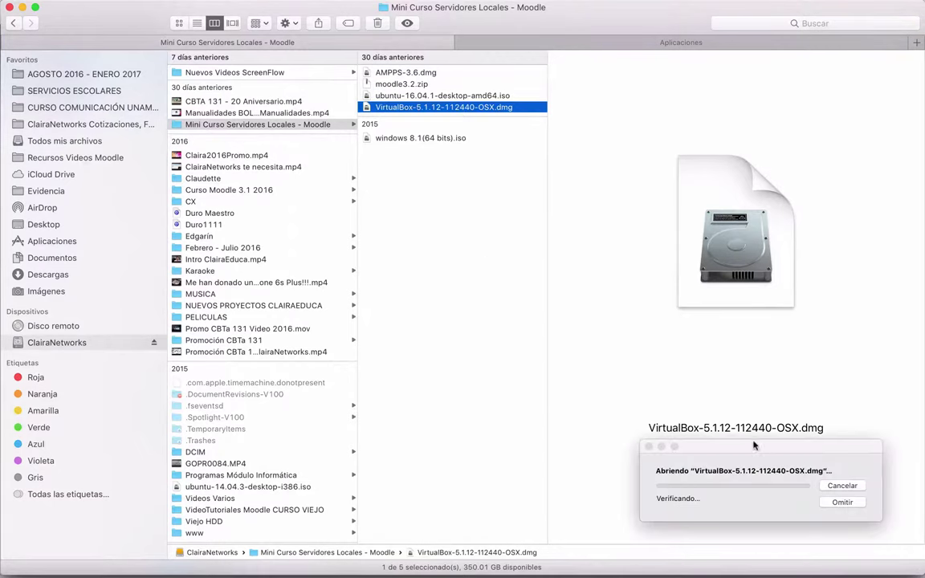
left_click_drag(766, 448, 440, 246)
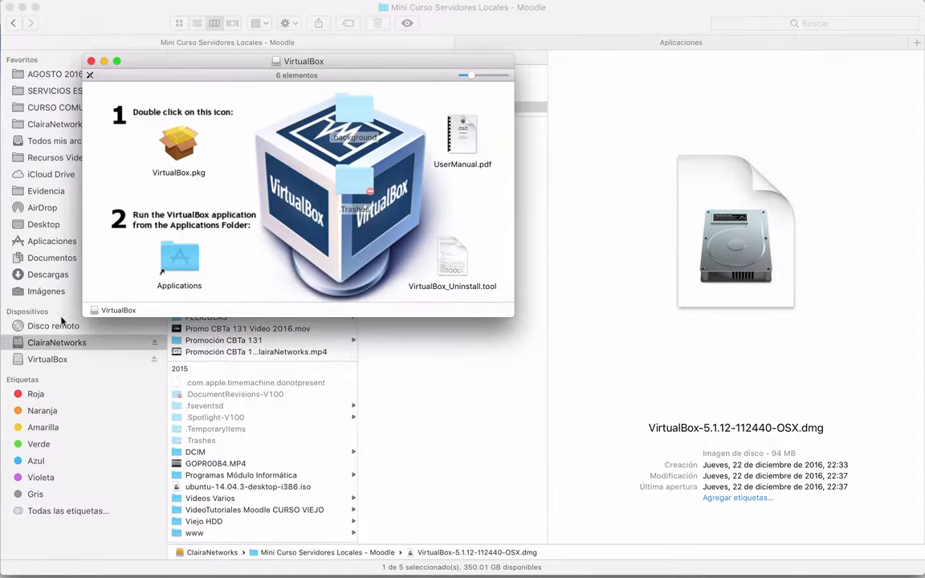
left_click(58, 367)
left_click(71, 361)
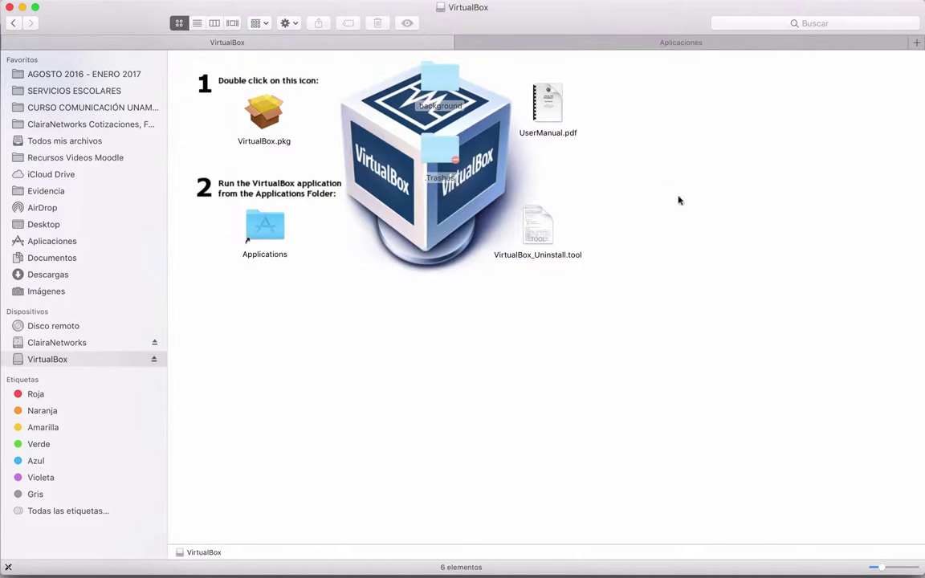
Examine the VirtualBox.pkg, Applications, UserManual.pdf and VirtualBox_Uninstall.tool items on the mounted volume
left_click(249, 100)
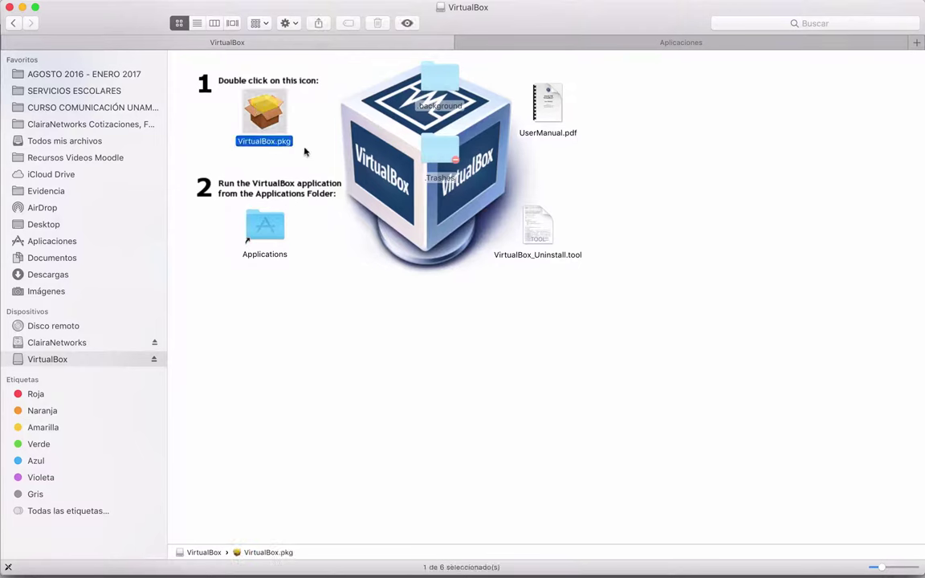
left_click(269, 234)
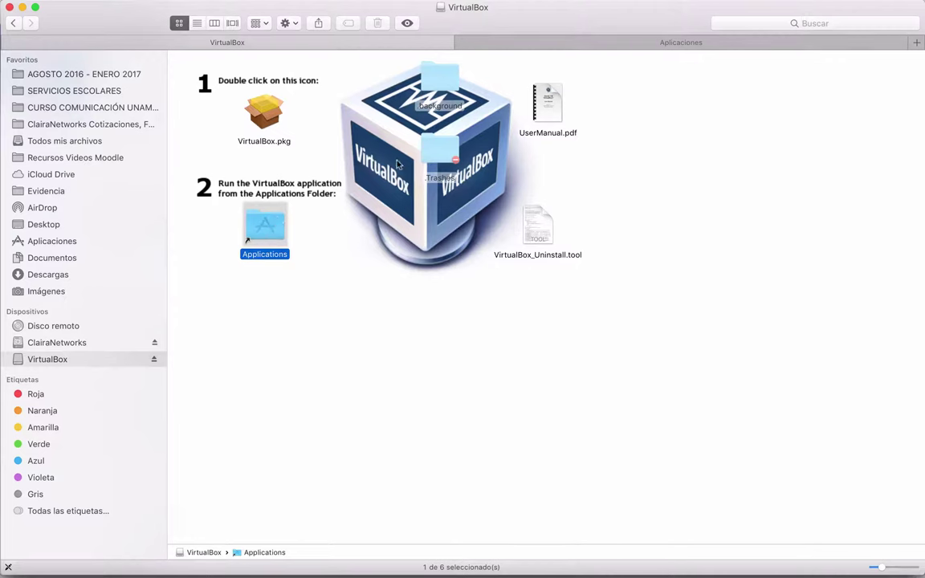
left_click(411, 265)
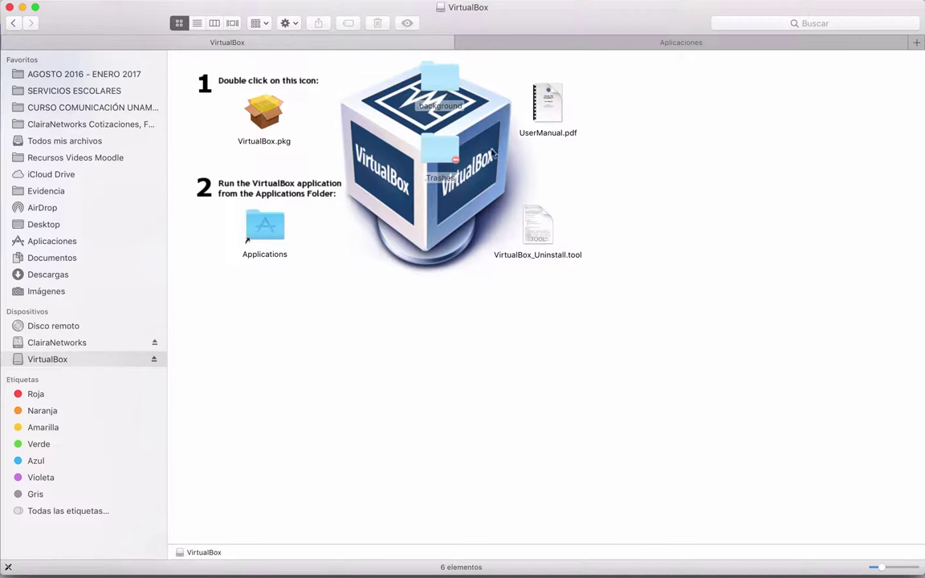
left_click(555, 99)
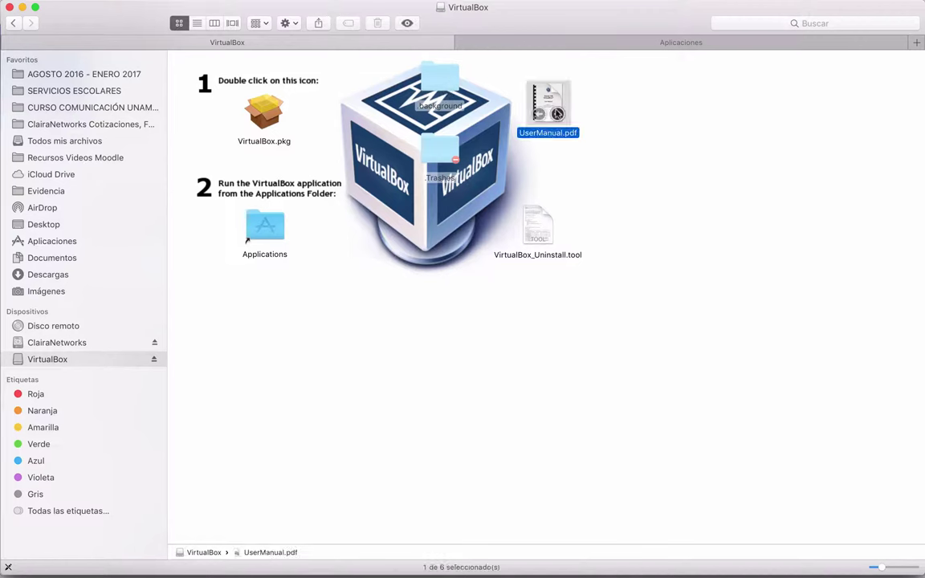
left_click(539, 227)
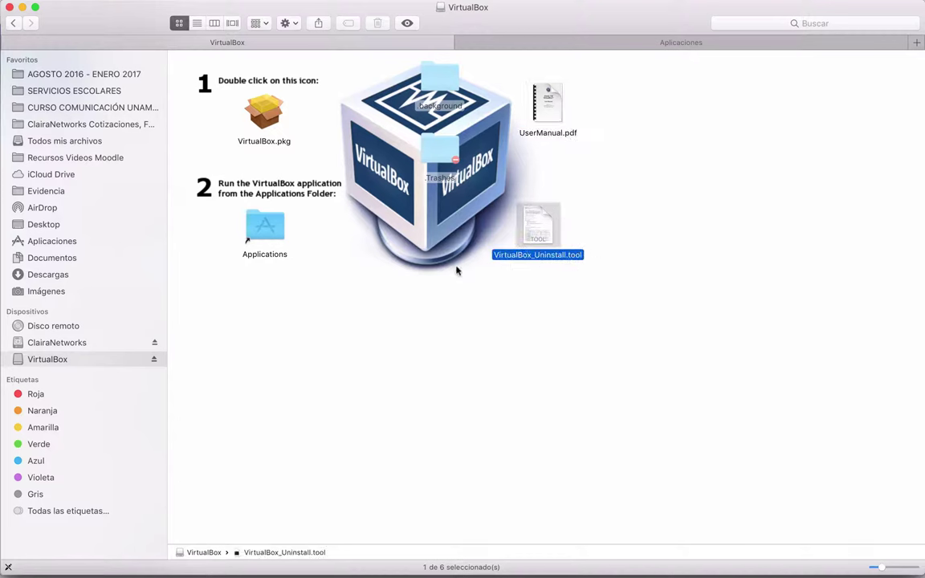
left_click(314, 307)
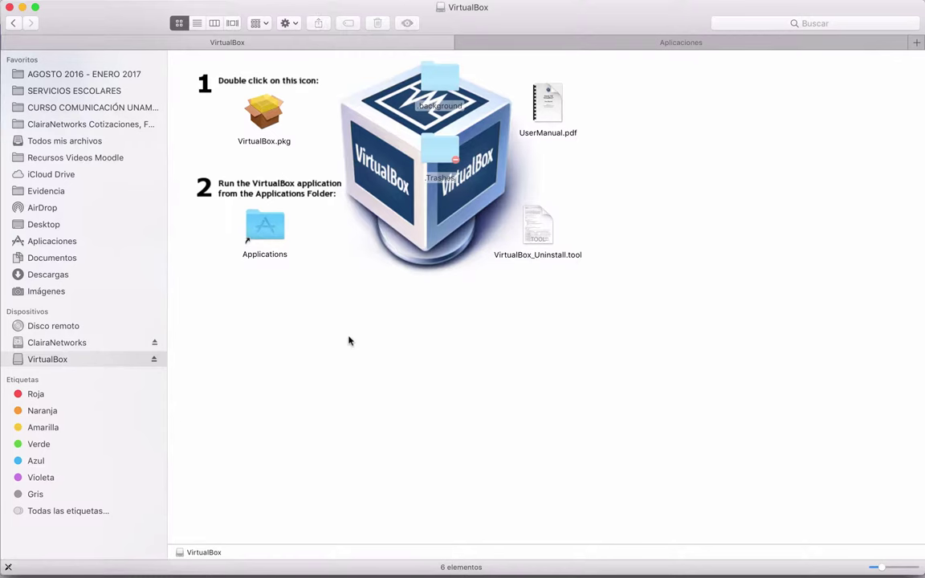
Launch the VirtualBox.pkg installer, allow its compatibility check and continue past the introduction
left_click(245, 104)
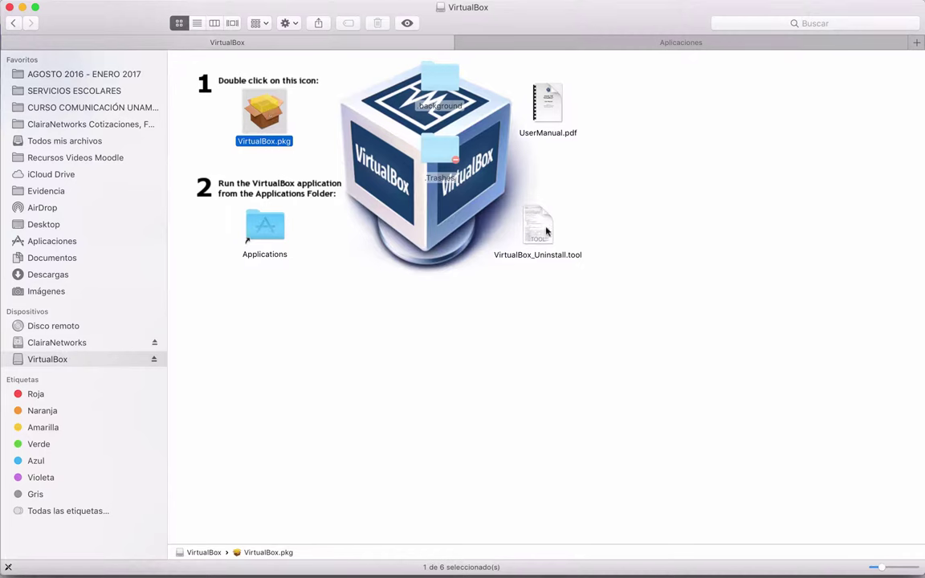
double_click(264, 112)
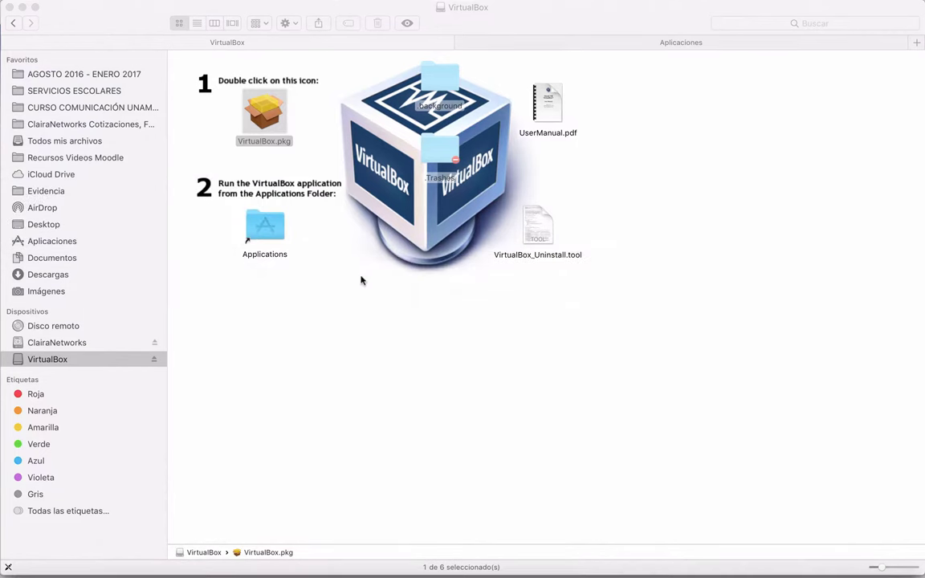
mouse_move(814, 569)
left_click(864, 546)
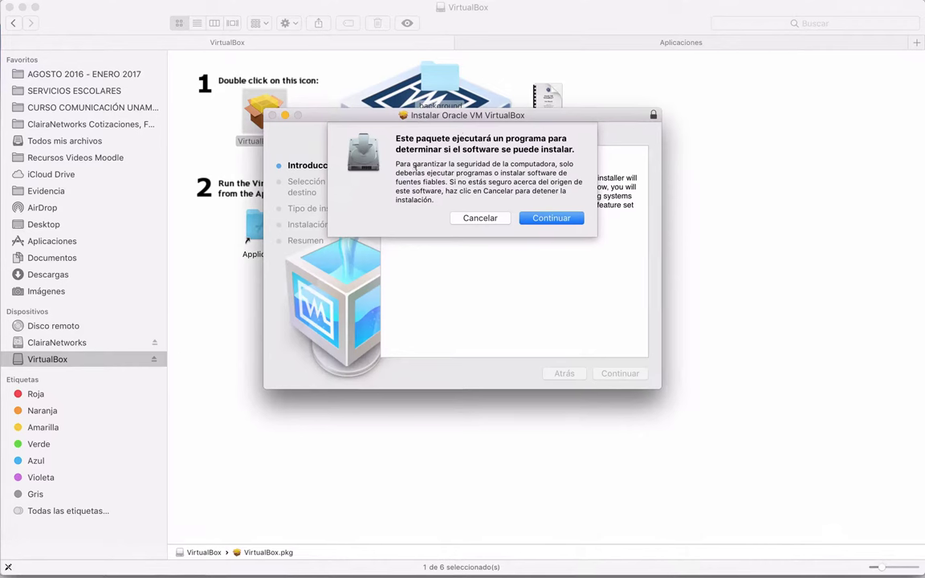
left_click(542, 218)
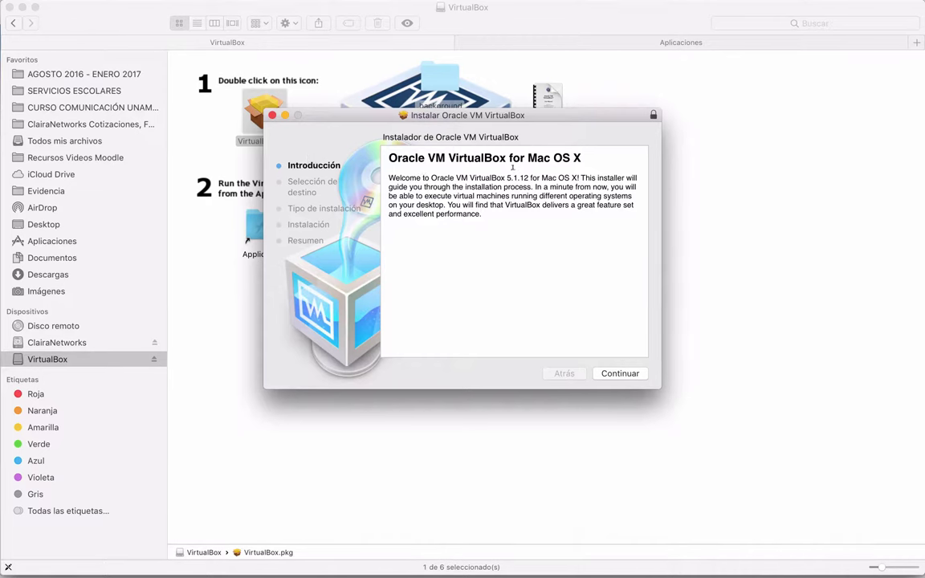
left_click(620, 374)
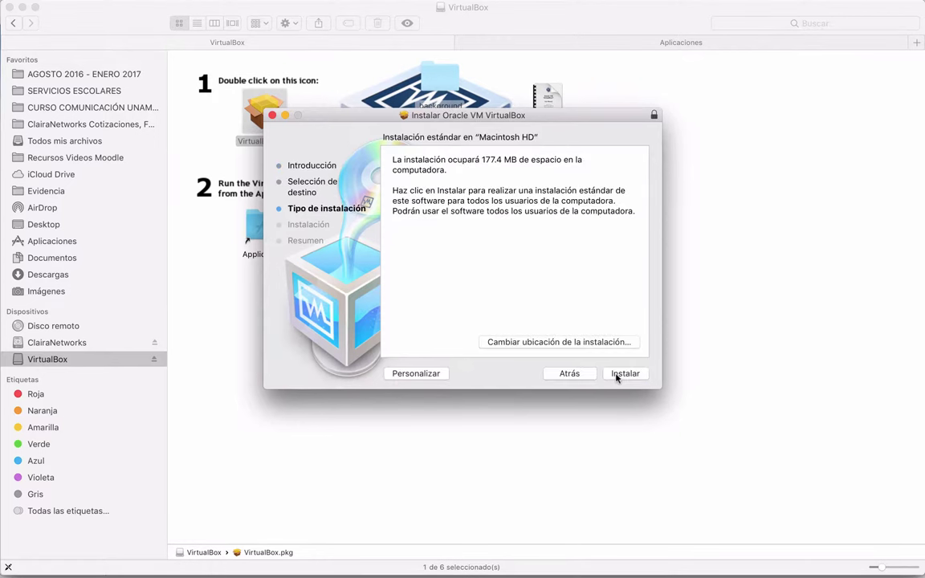
Run the standard installation on Macintosh HD, authorizing it with the account password, and close the installer
left_click(618, 377)
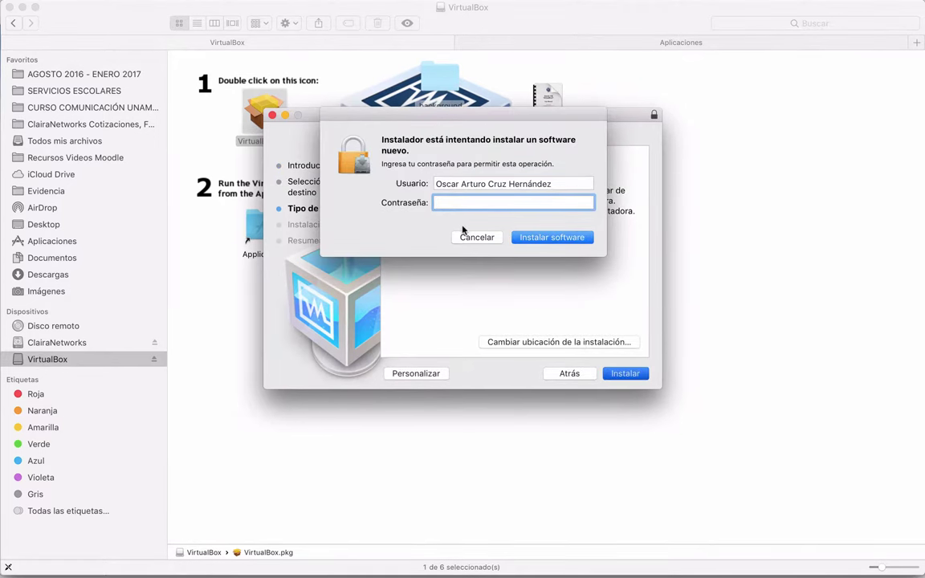
type("••••••")
key("Return")
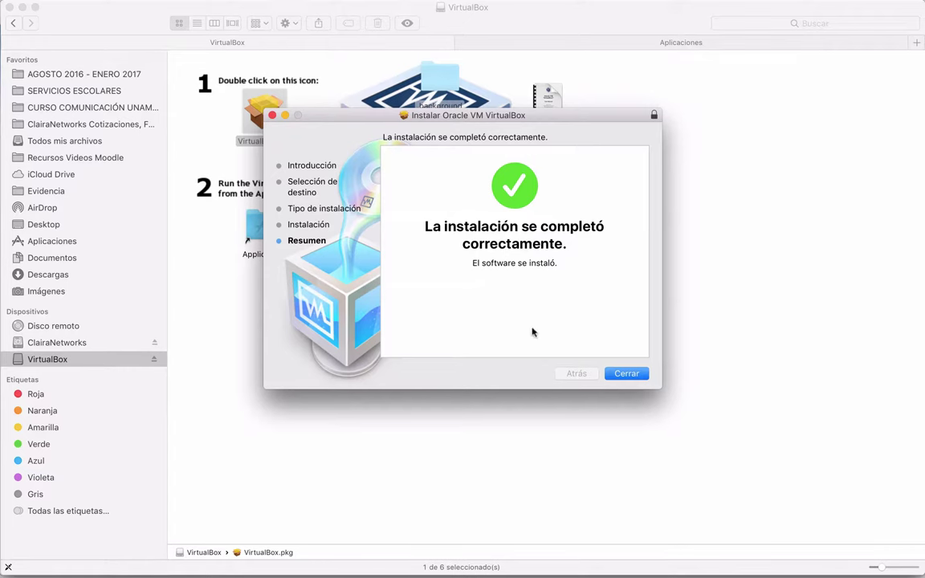
left_click(629, 375)
left_click(378, 389)
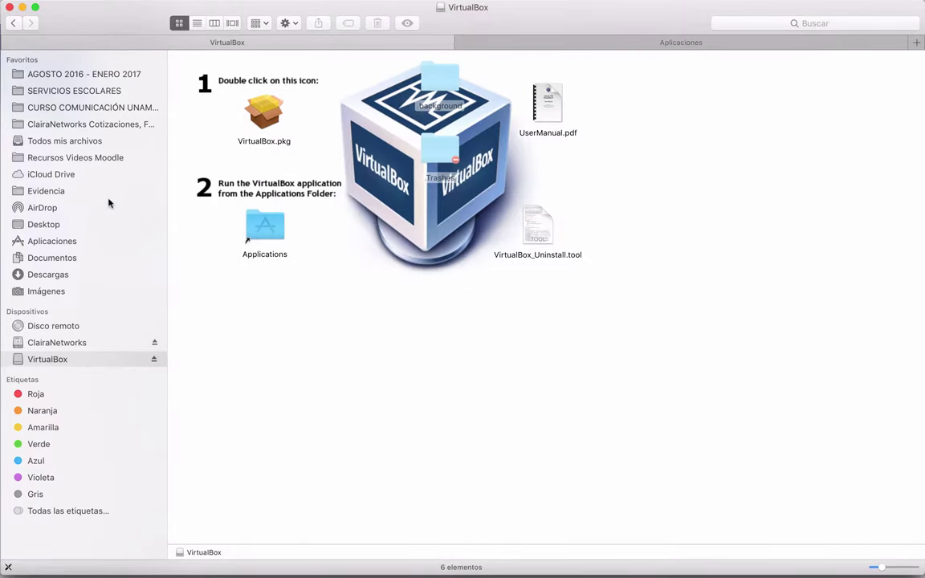
Launch the newly installed VirtualBox 5.1.12 from the Aplicaciones folder
left_click(51, 241)
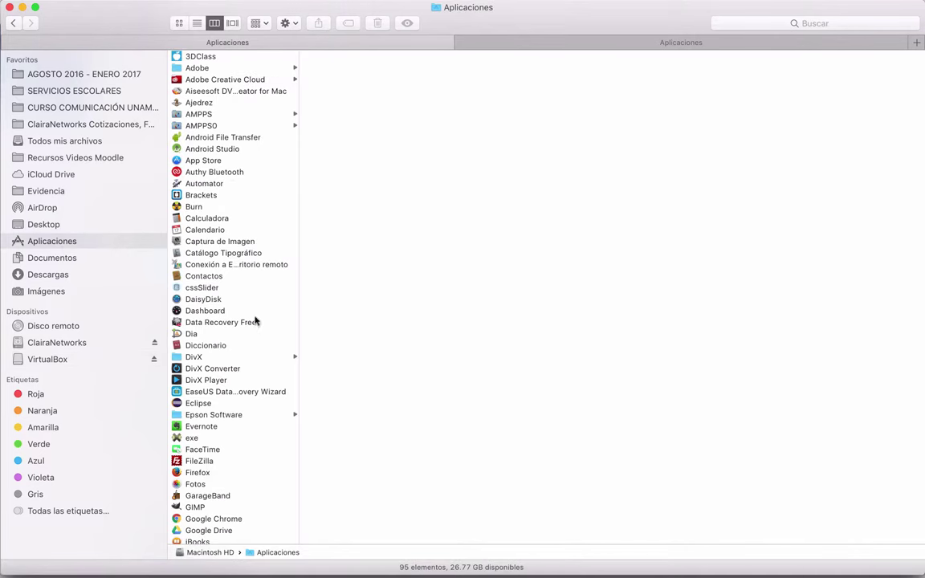
scroll(261, 345, "down", 10)
scroll(267, 371, "down", 2)
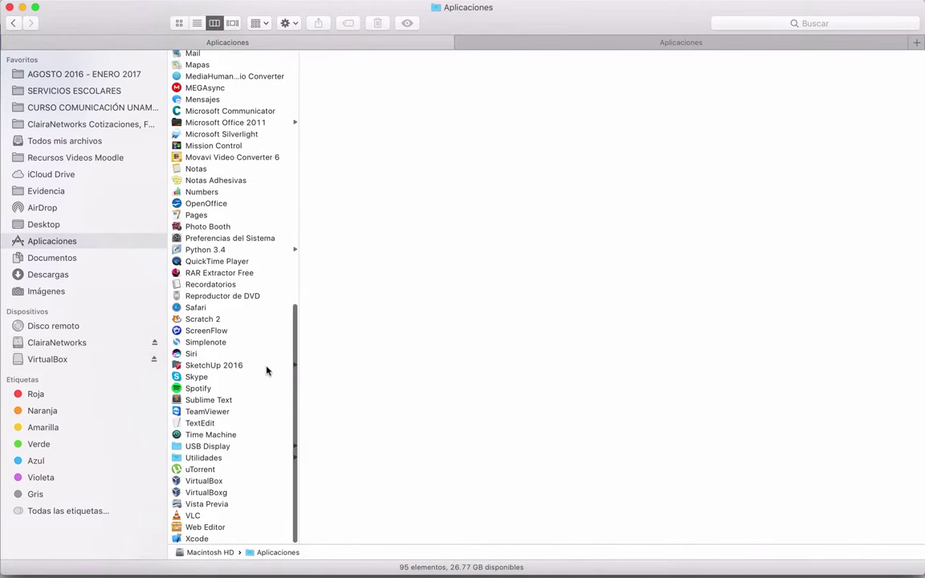
left_click(204, 481)
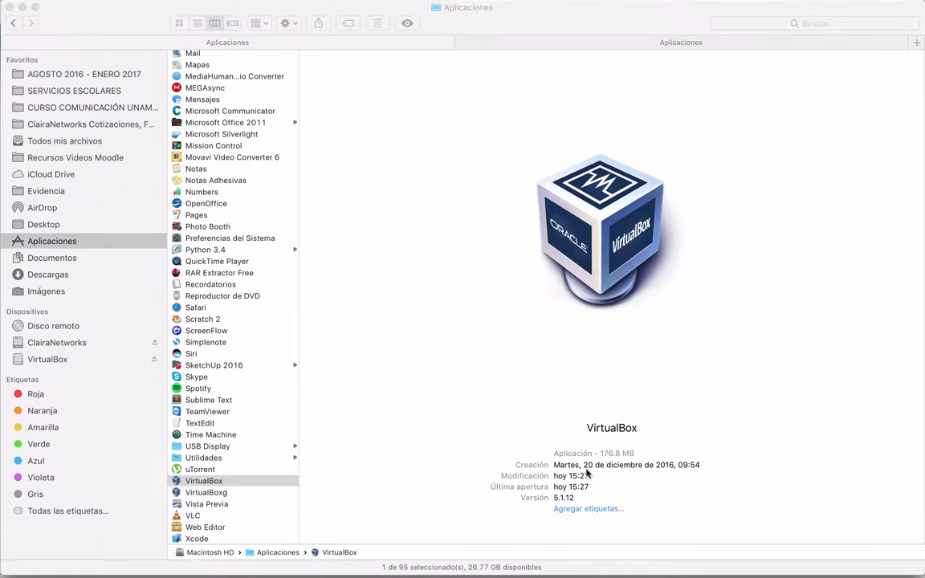
double_click(531, 299)
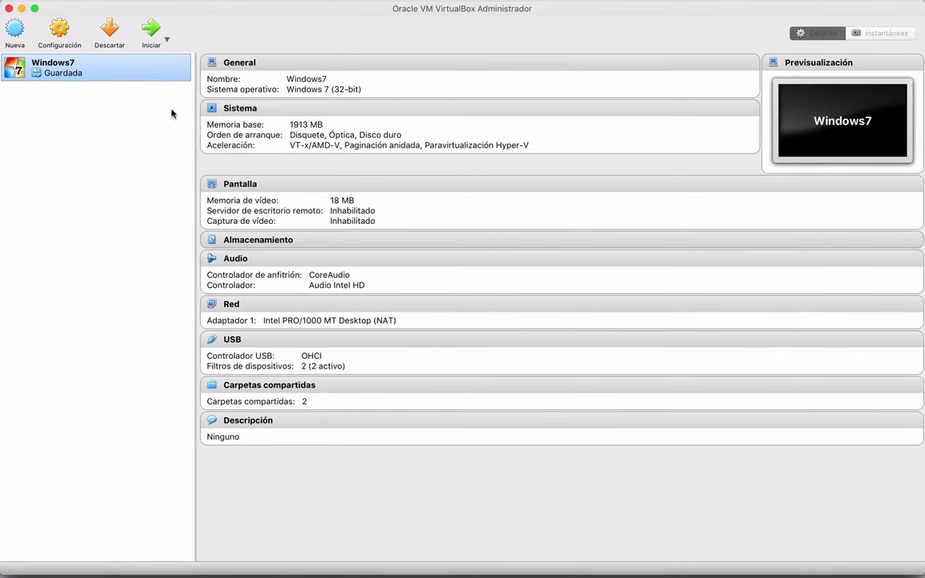
Start creating a new virtual machine and open the choices for its operating system type
left_click(14, 29)
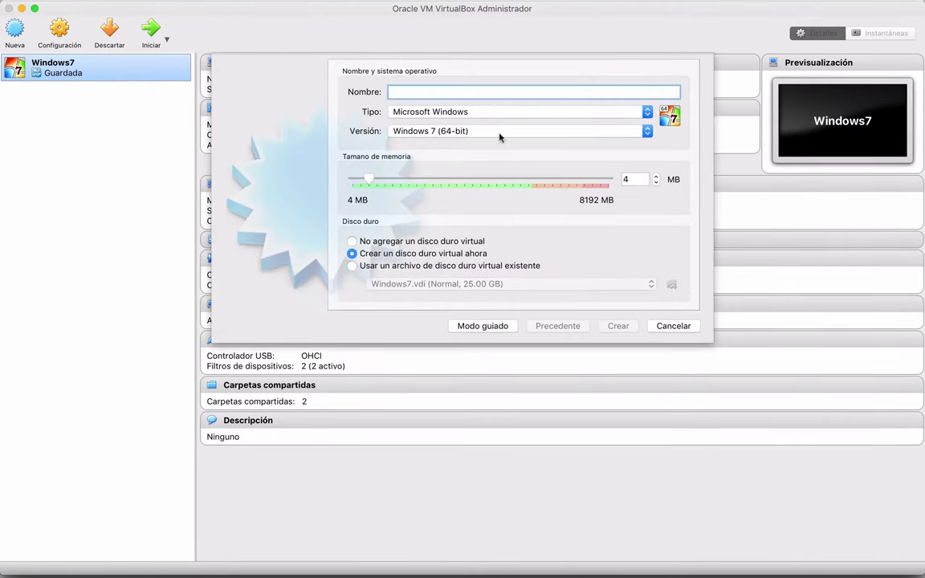
left_click(574, 115)
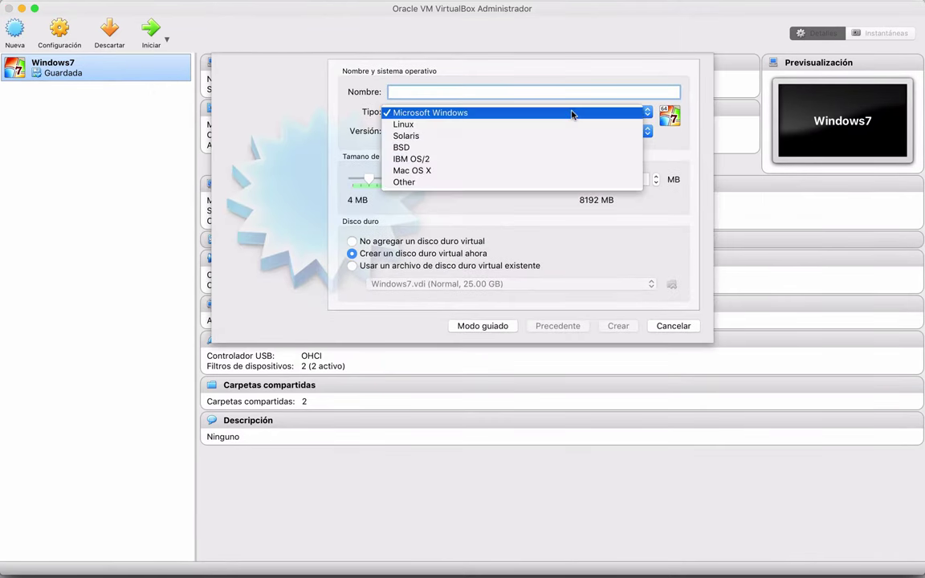